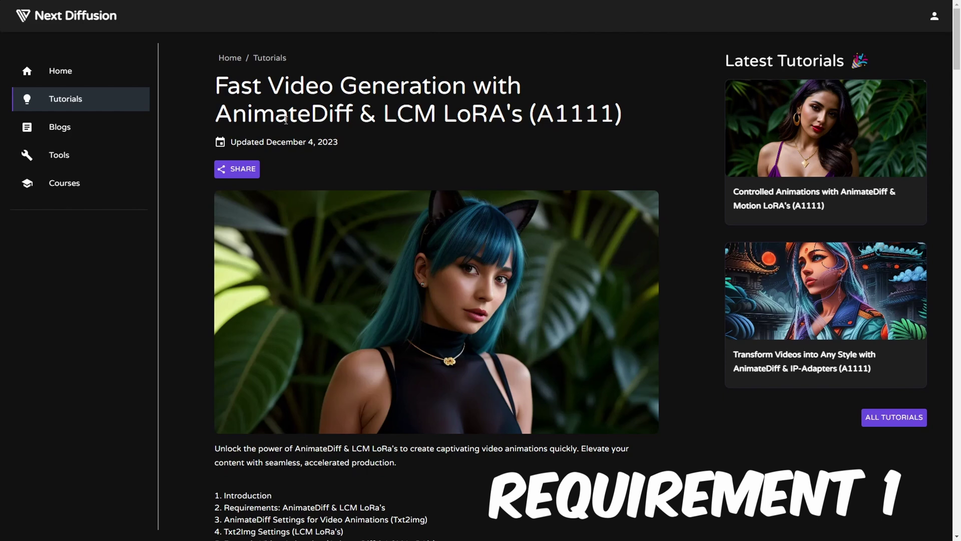
- Highlight 'LCM LoRA's' in the tutorial title, then clear the highlight
drag(381, 117, 526, 116)
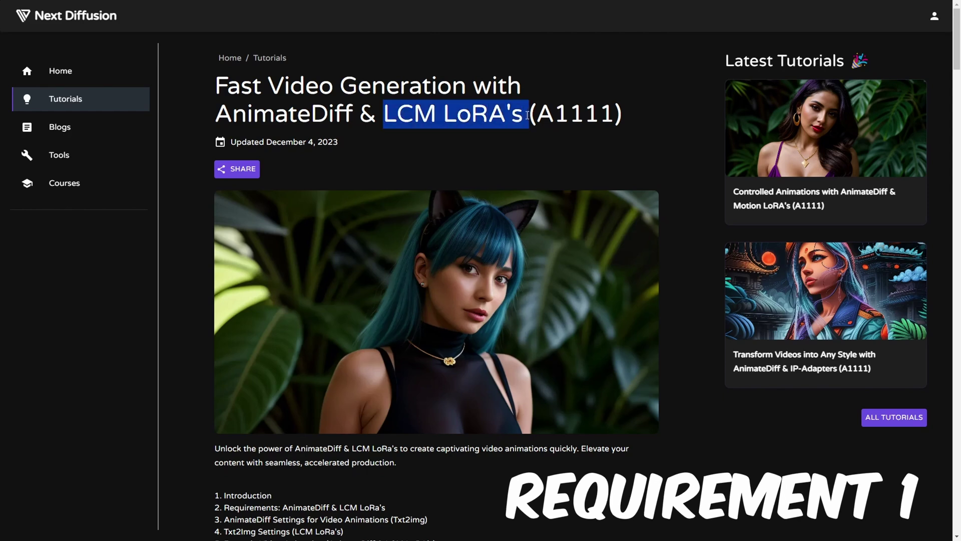
click(519, 141)
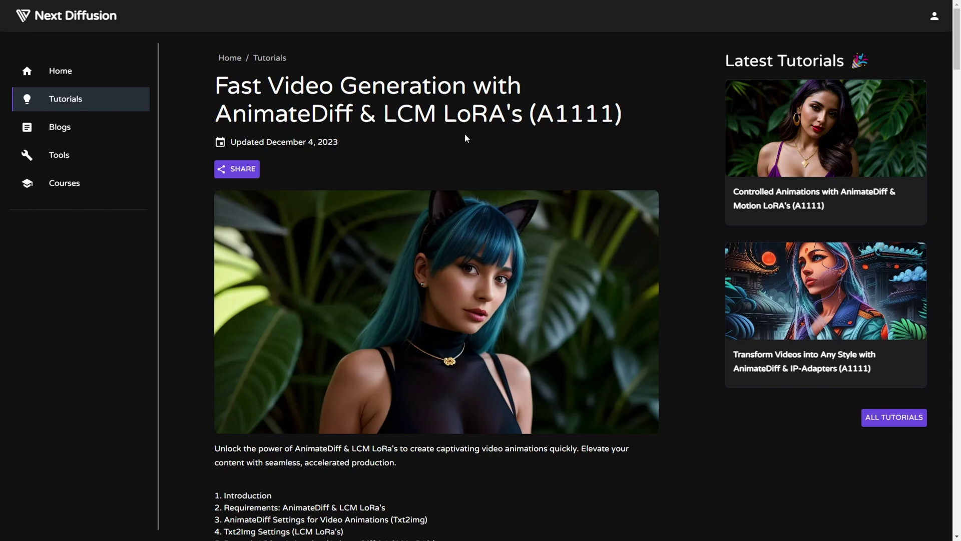
scroll(467, 169, down, 3)
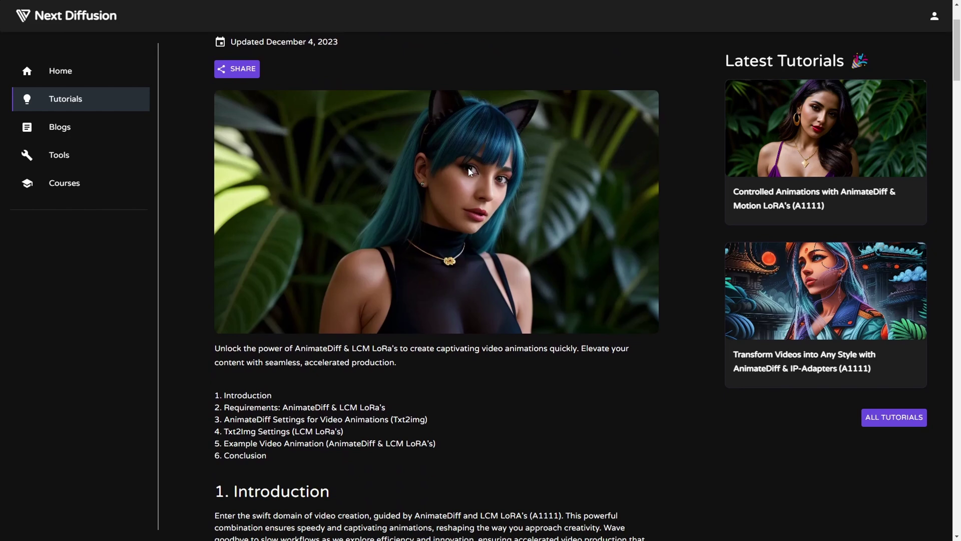
scroll(467, 171, down, 3)
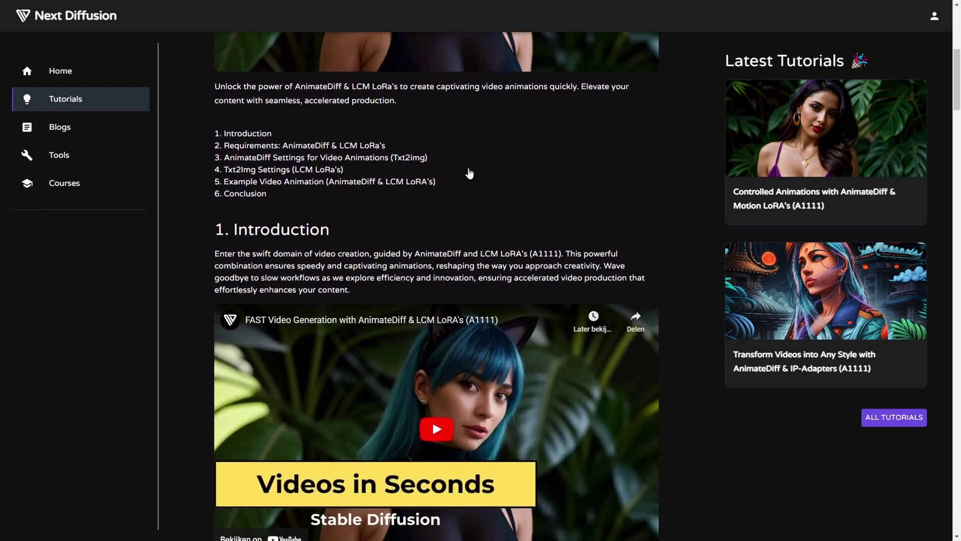
scroll(468, 173, down, 2)
scroll(469, 174, down, 3)
scroll(469, 173, down, 2)
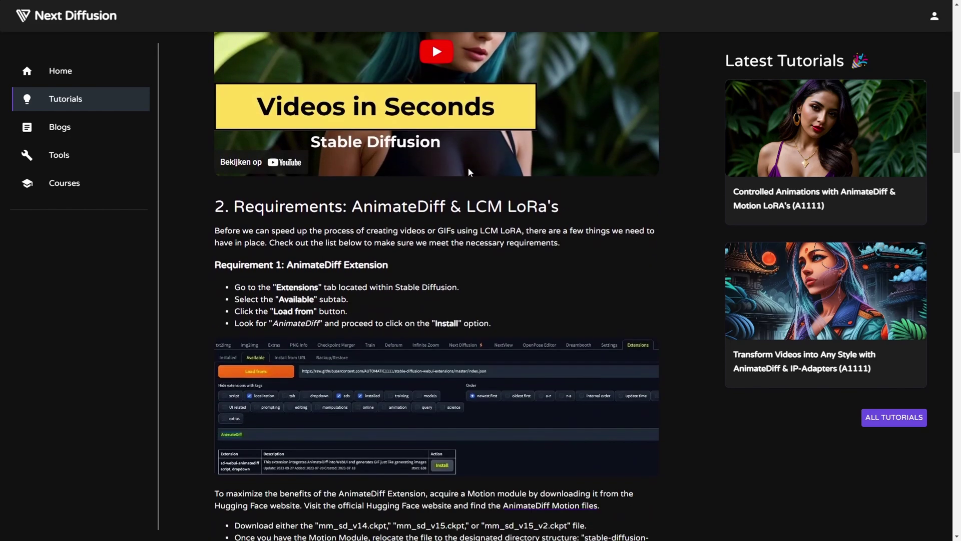
scroll(469, 171, down, 3)
scroll(468, 172, down, 2)
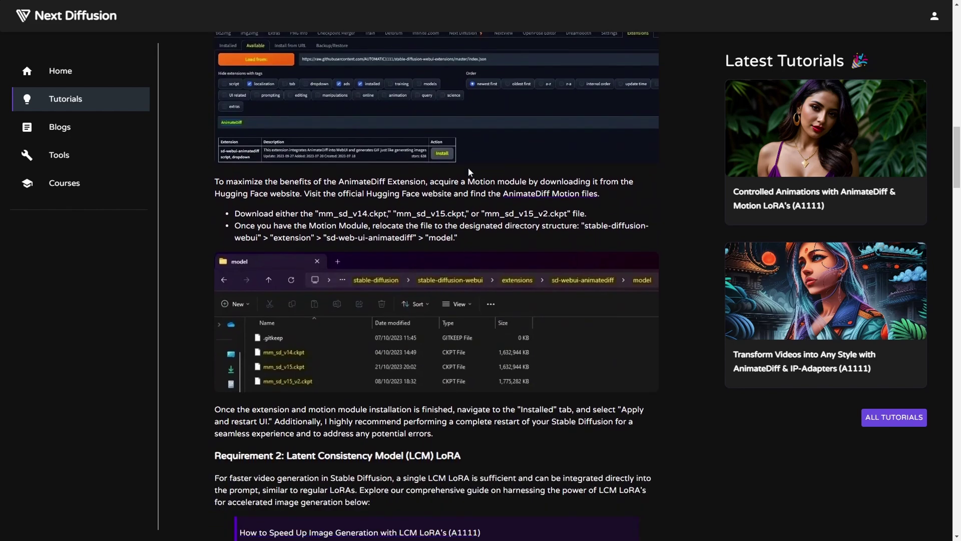
scroll(468, 167, down, 3)
scroll(468, 167, down, 3)
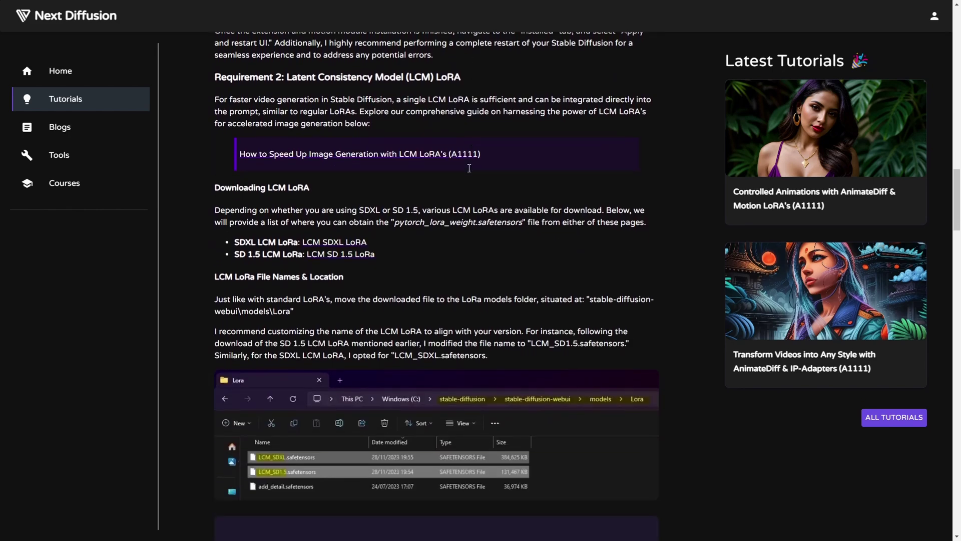
scroll(469, 168, down, 2)
scroll(469, 170, down, 3)
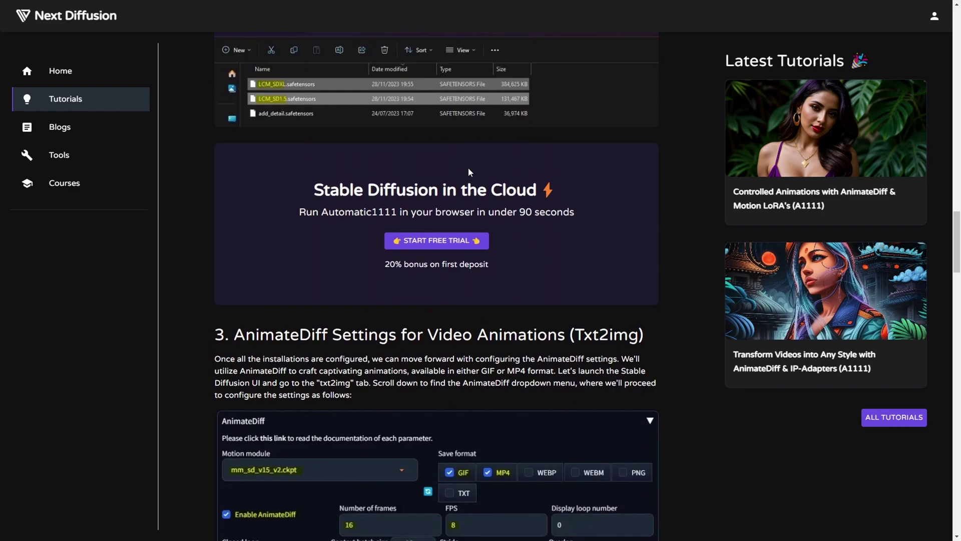
scroll(468, 168, down, 1)
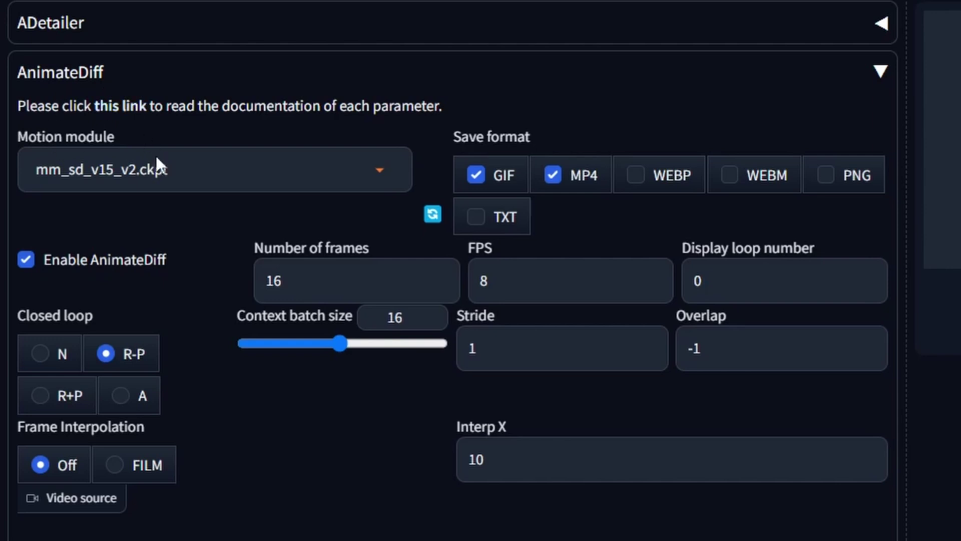
- Enable AnimateDiff with motion module mm_sd_v15_v2.ckpt, keeping 16 frames at 8 FPS
click(180, 165)
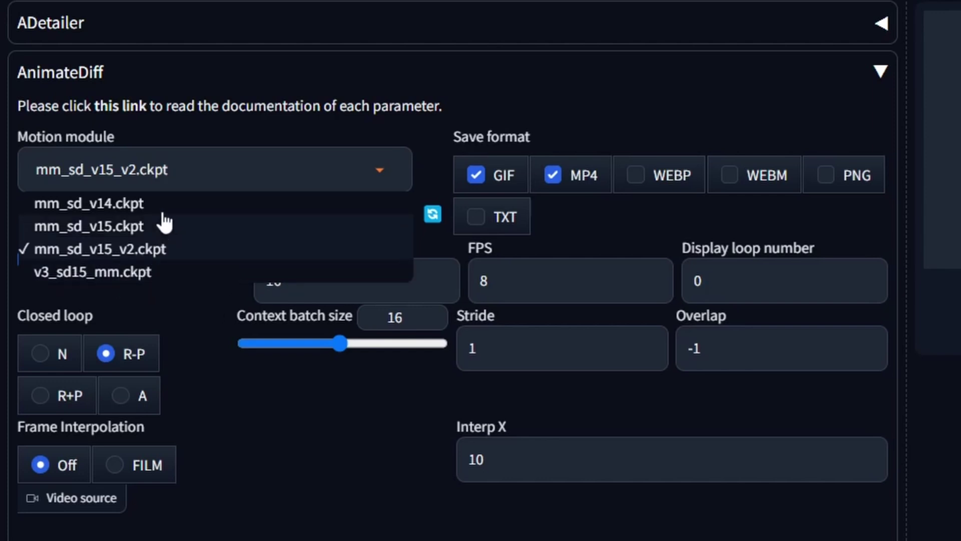
click(236, 125)
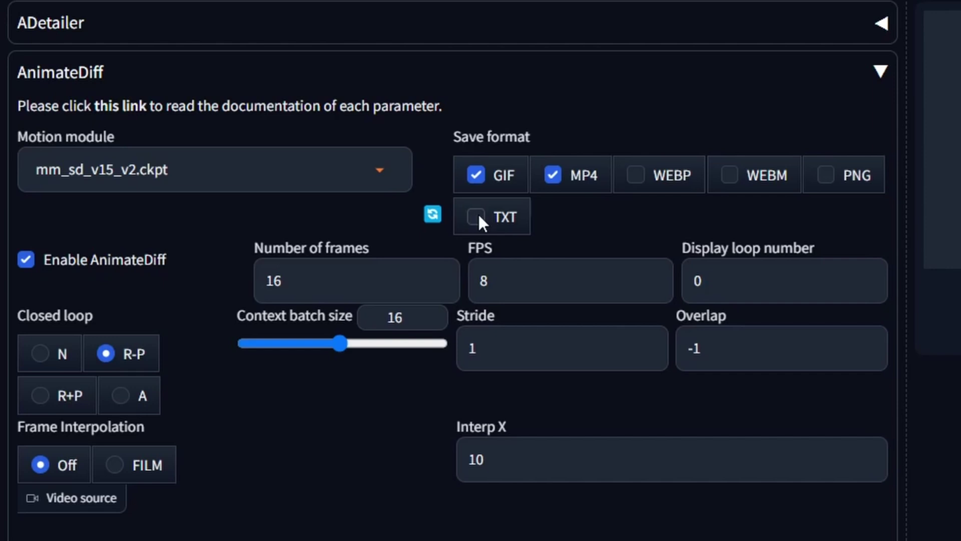
click(30, 265)
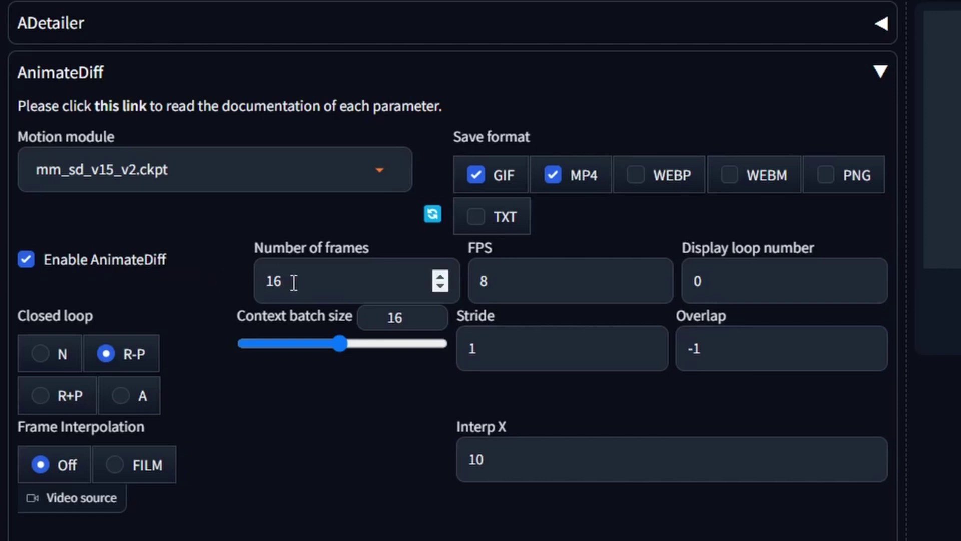
drag(294, 282, 266, 279)
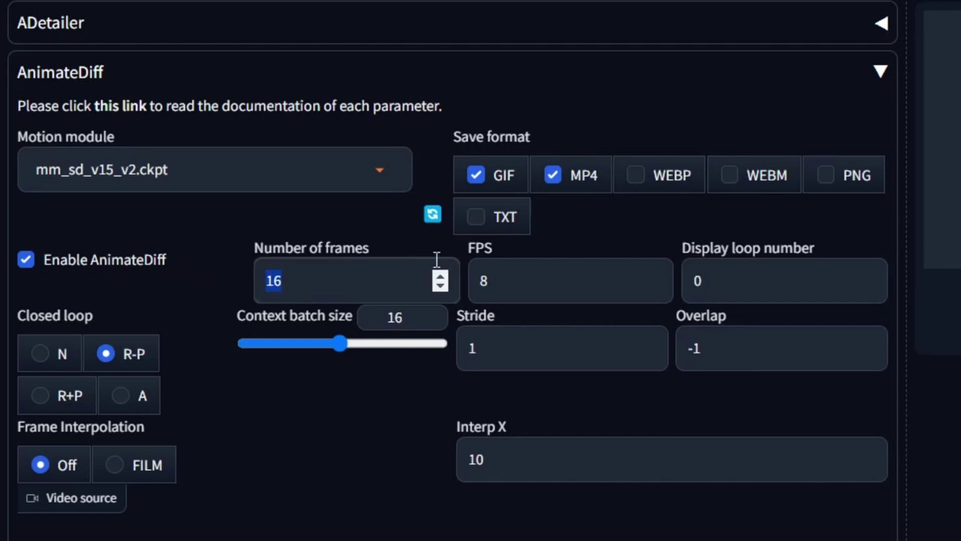
drag(553, 275, 476, 265)
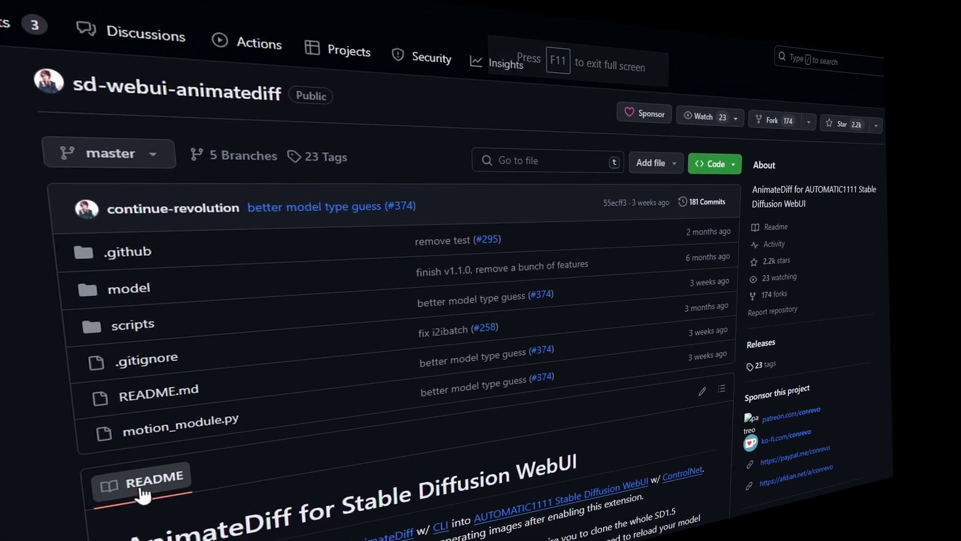
- Highlight the README title 'AnimateDiff for Stable Diffusion WebUI', then clear it
drag(593, 472, 96, 534)
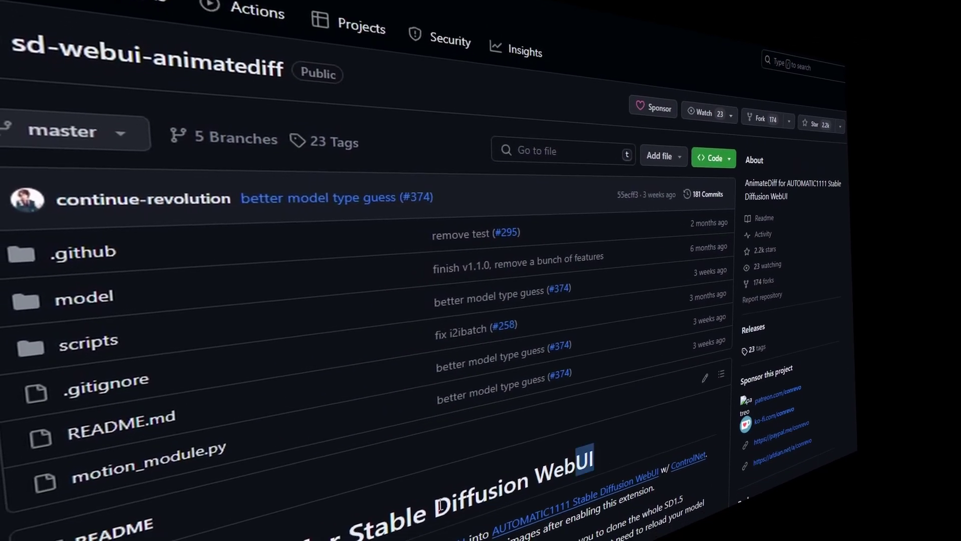
click(108, 488)
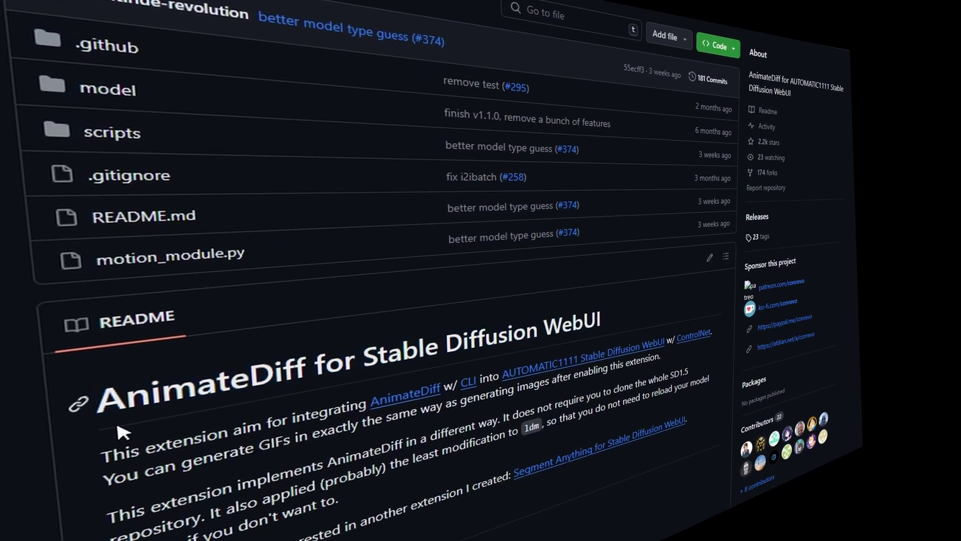
scroll(165, 437, down, 5)
scroll(165, 437, down, 3)
scroll(172, 436, down, 3)
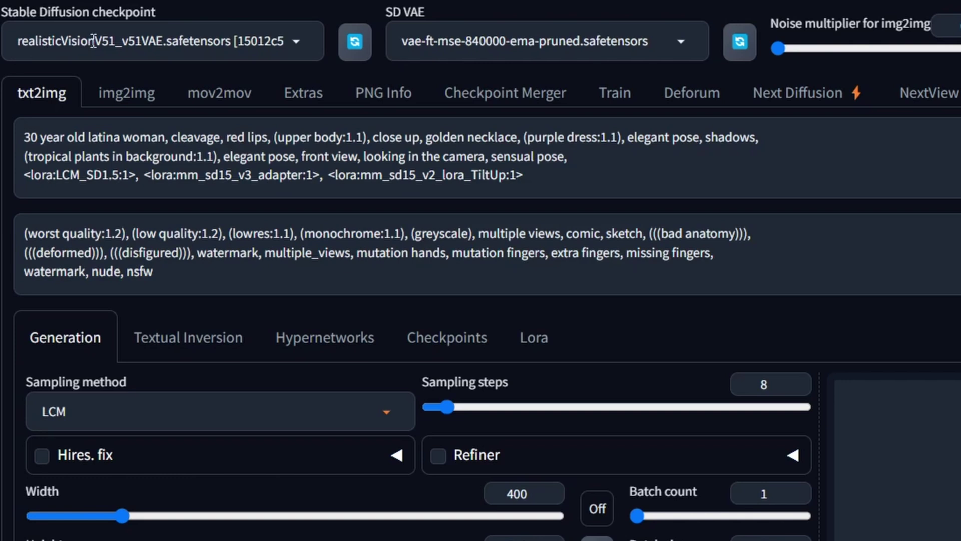
drag(21, 139, 582, 153)
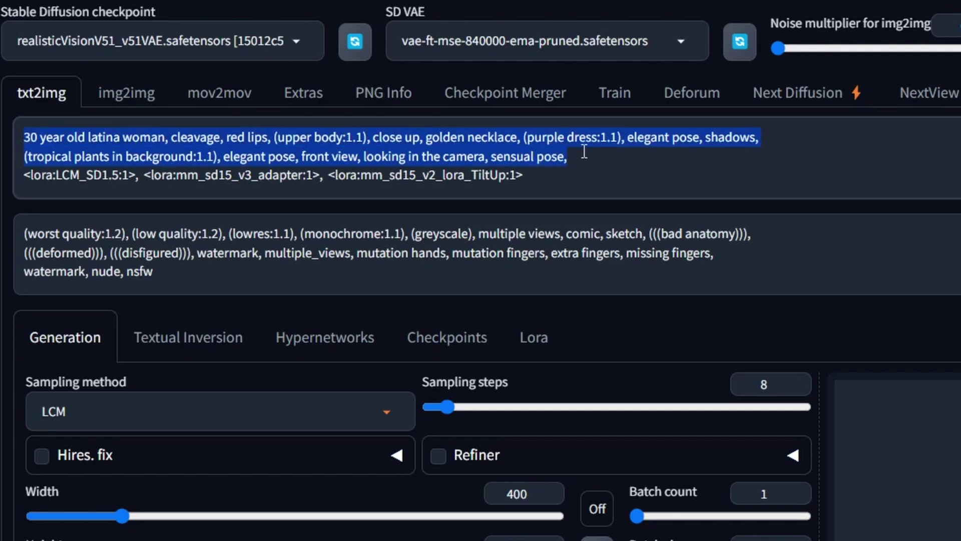
click(64, 137)
double_click(102, 137)
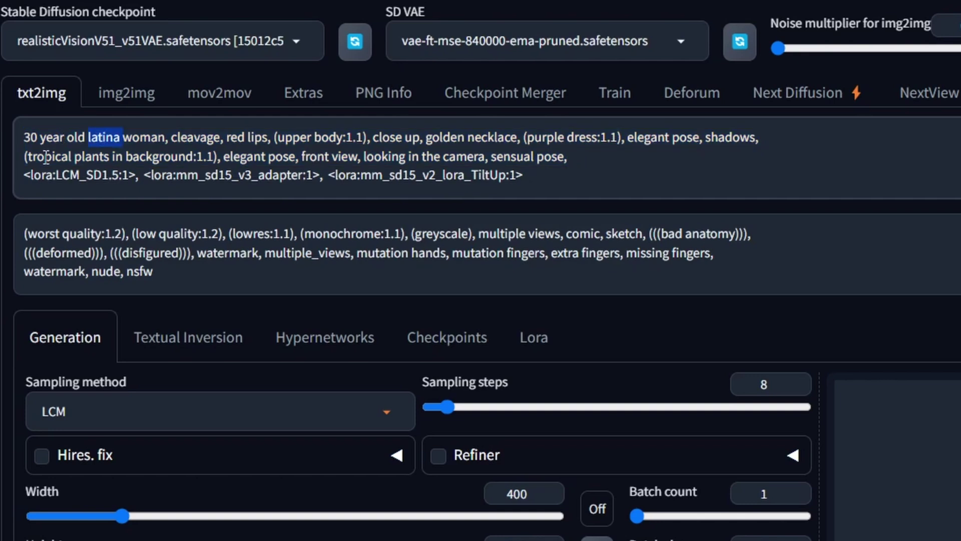
drag(25, 176, 531, 185)
click(550, 173)
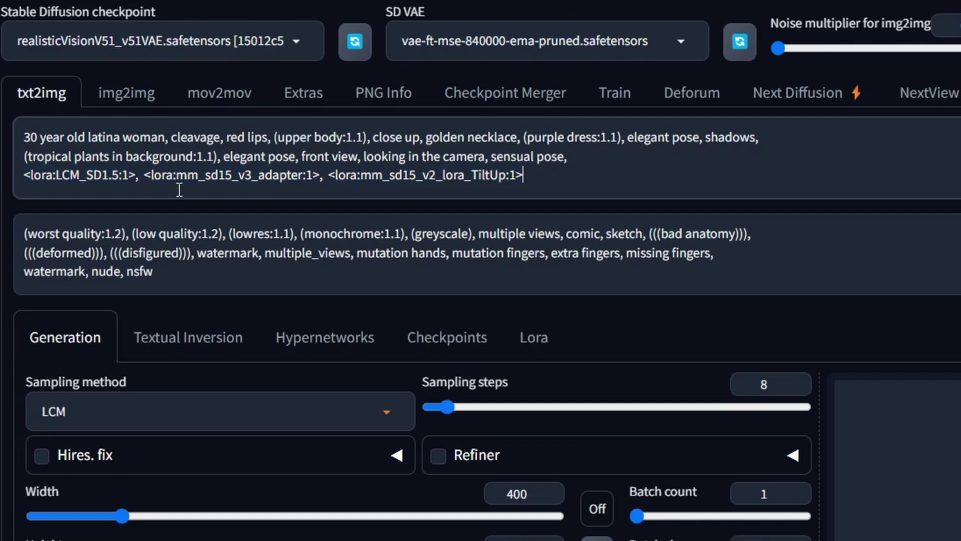
drag(137, 175, 23, 183)
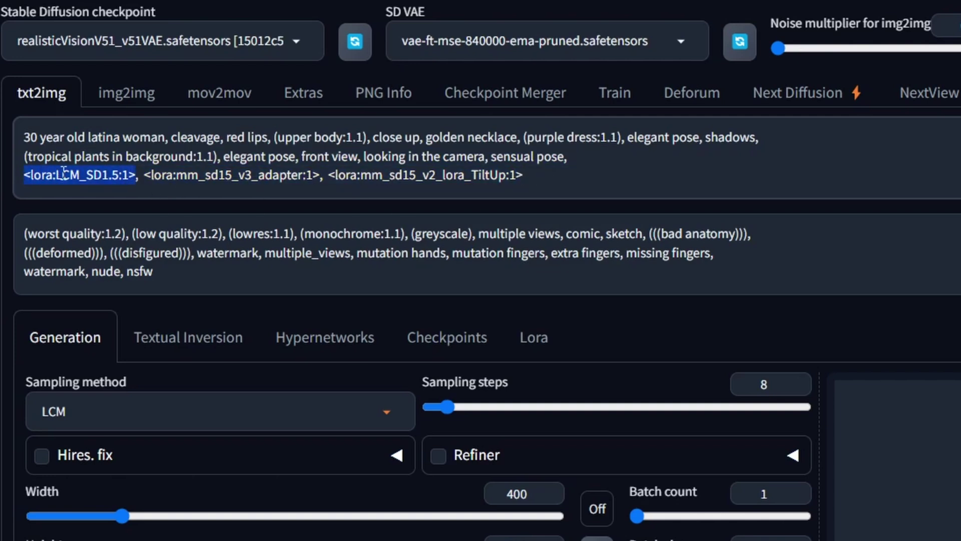
double_click(64, 173)
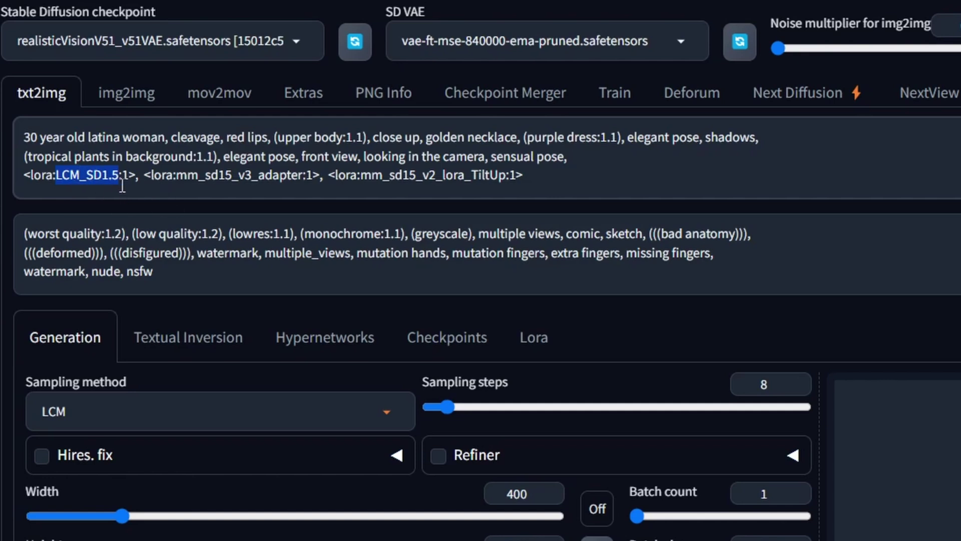
double_click(278, 177)
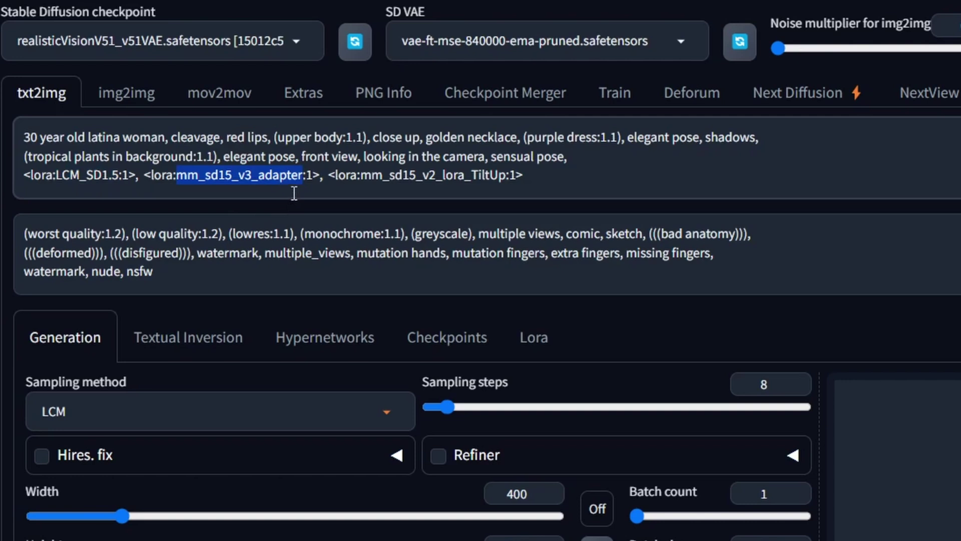
double_click(494, 175)
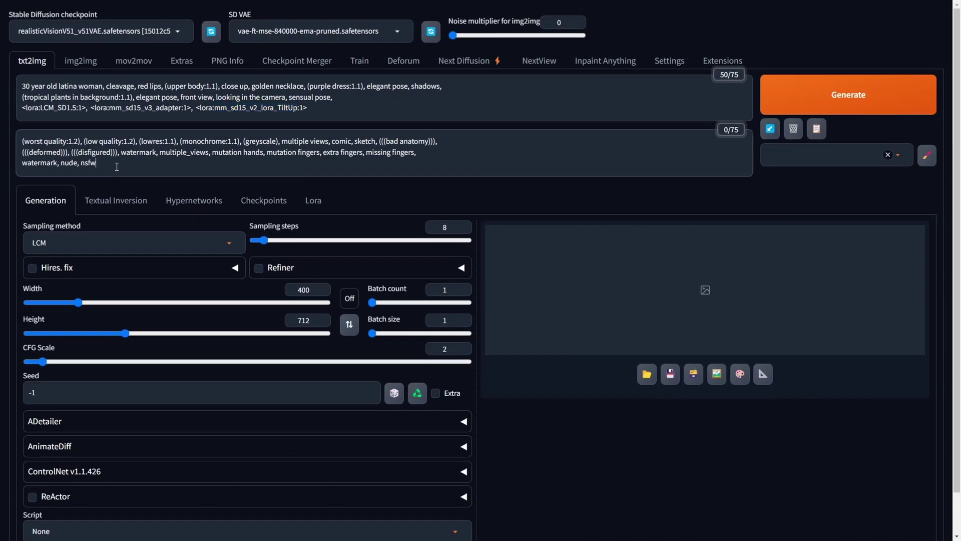
drag(97, 163, 28, 135)
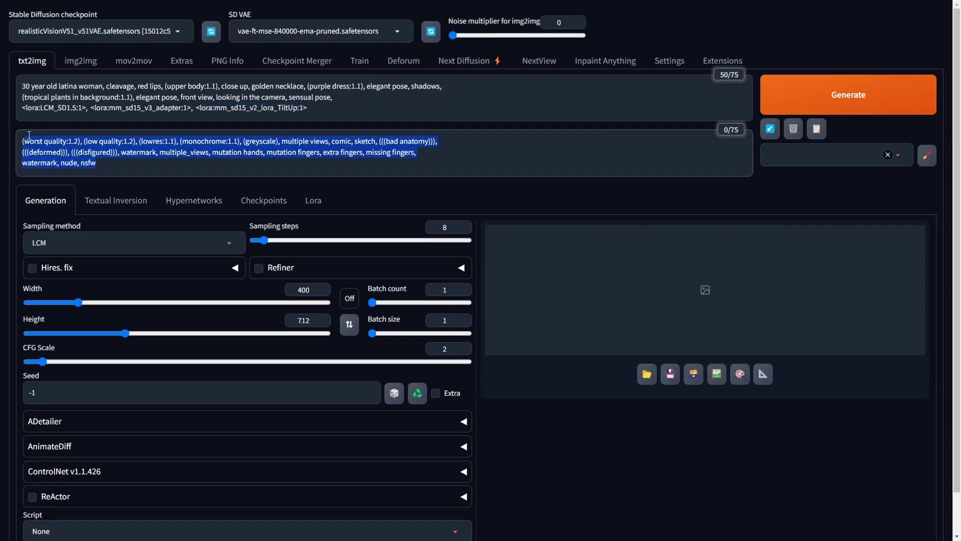
click(112, 163)
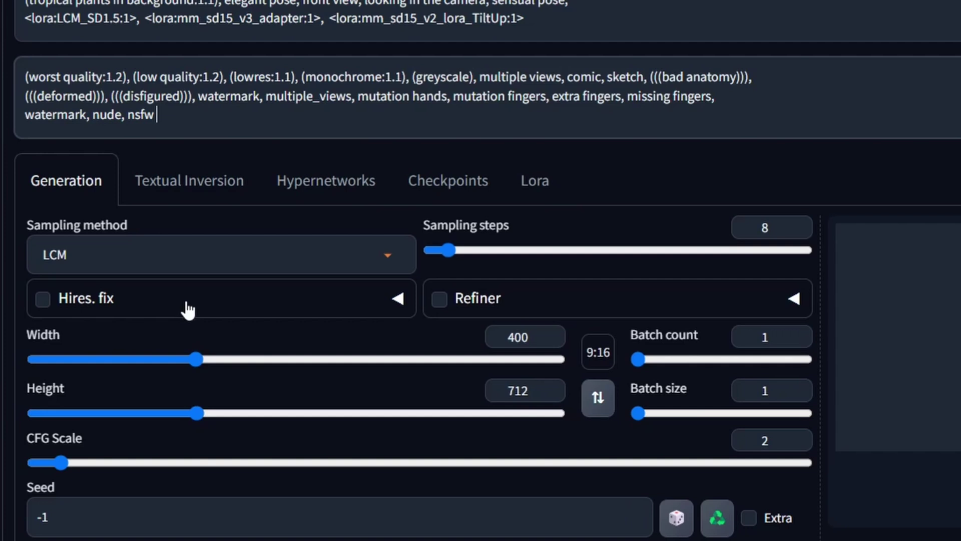
drag(25, 18, 123, 15)
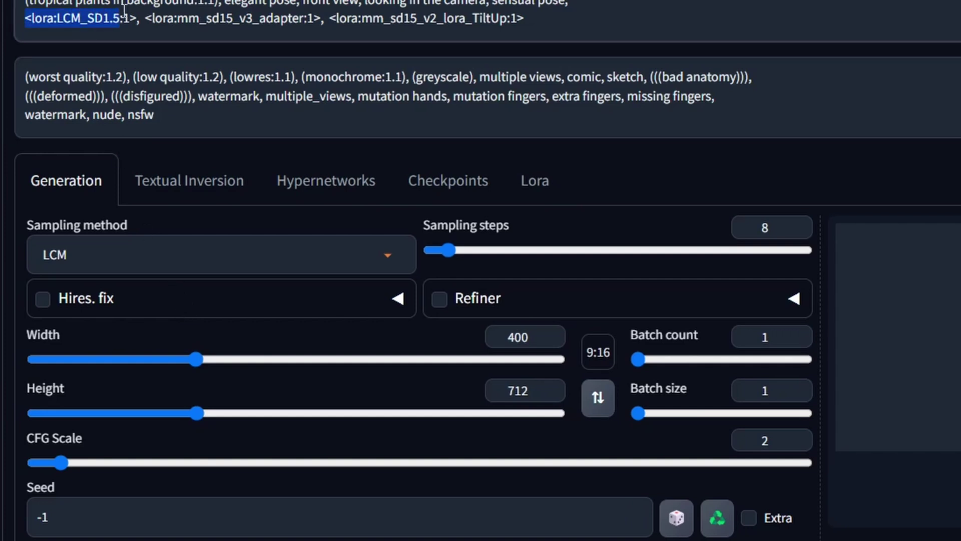
click(146, 21)
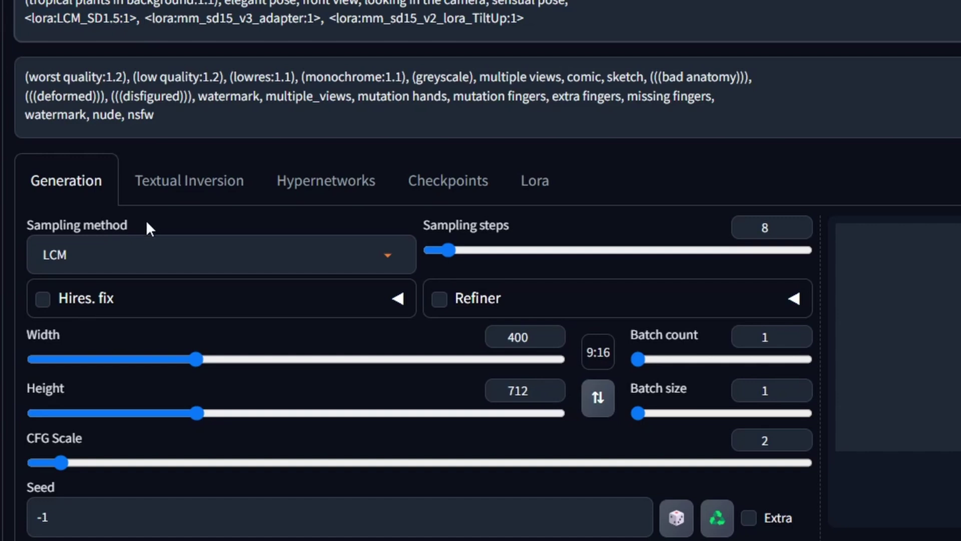
click(72, 255)
scroll(73, 254, down, 1)
scroll(72, 254, down, 1)
click(605, 265)
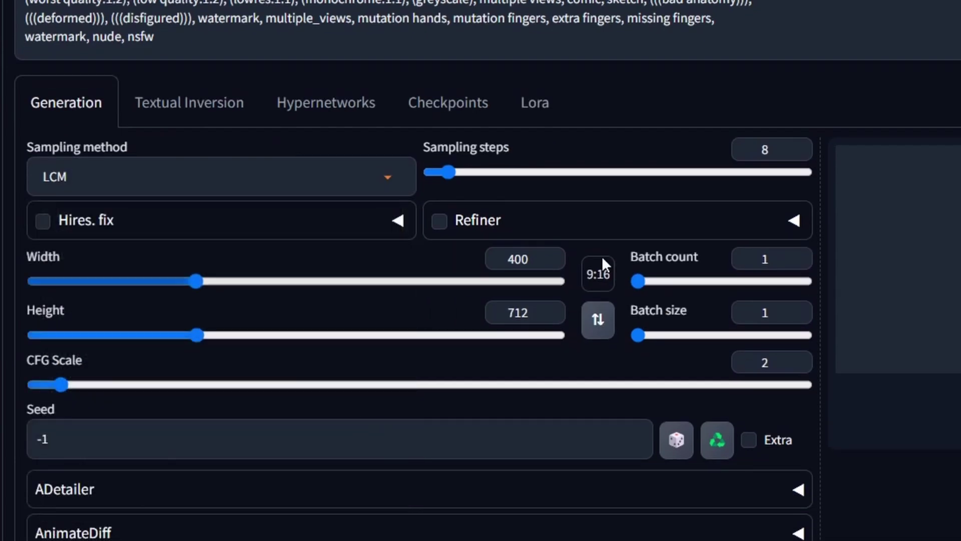
scroll(479, 210, up, 2)
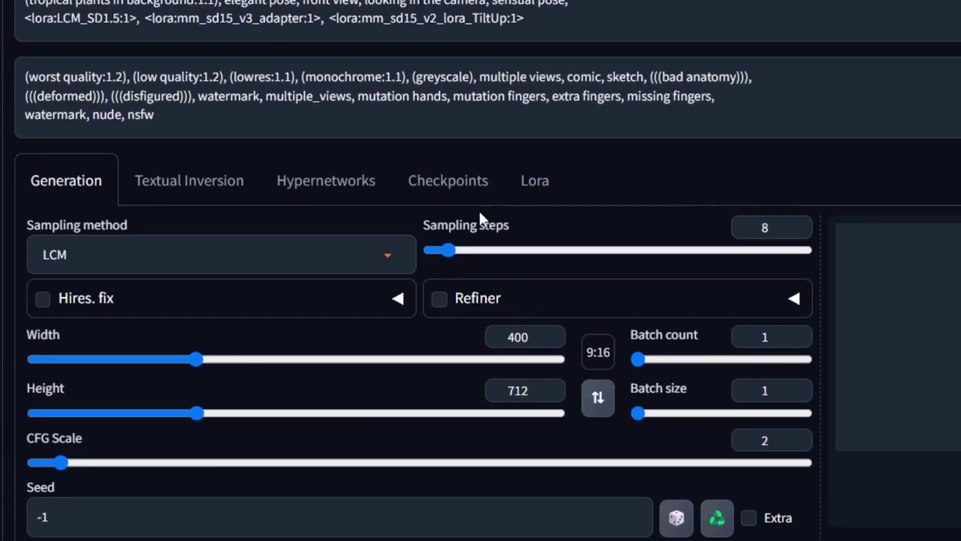
mouse_move(447, 248)
mouse_down()
mouse_move(430, 250)
mouse_move(448, 249)
mouse_up()
drag(194, 126, 23, 75)
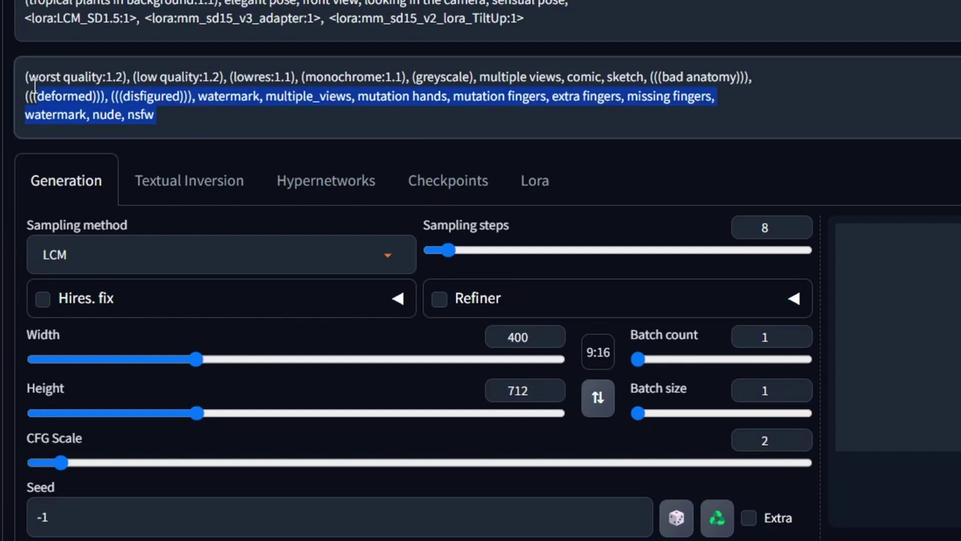
- Deselect the negative prompt and start the tilt-up animation generation
click(169, 113)
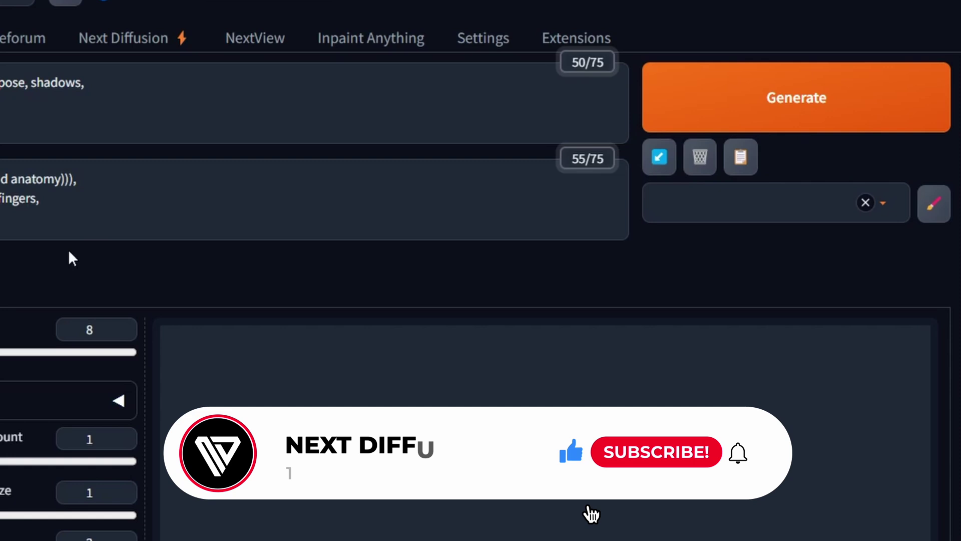
click(838, 101)
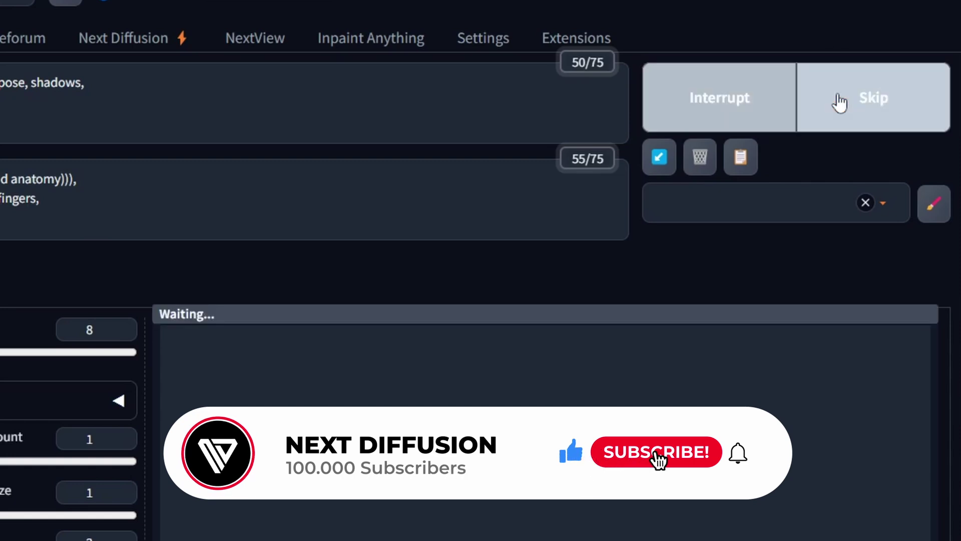